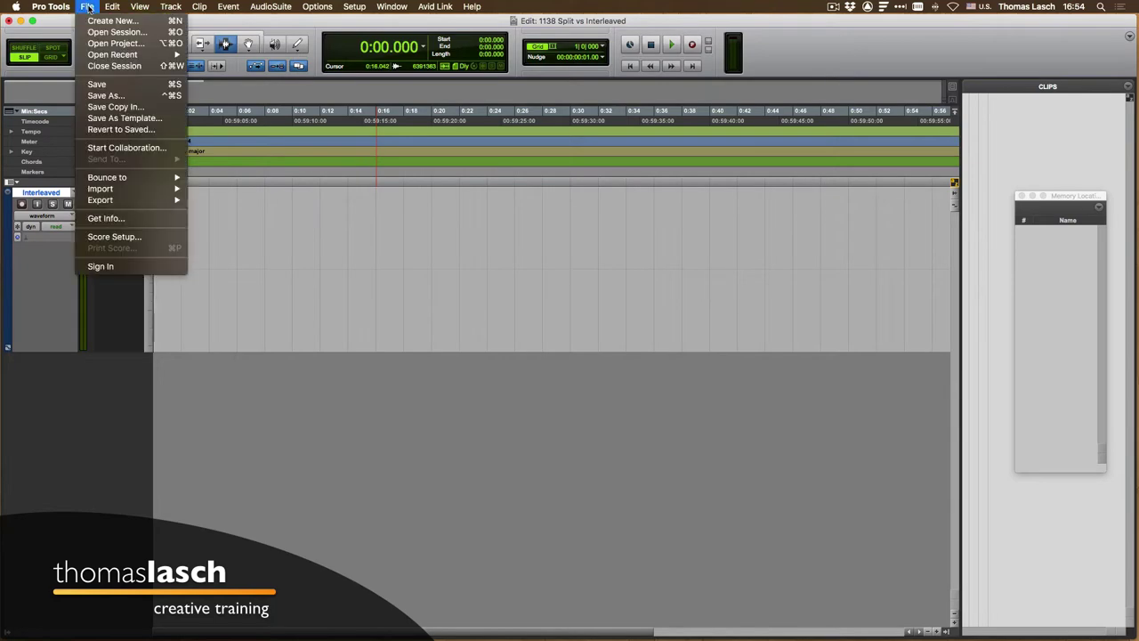
# View the new-session options, including the Interleaved setting, and dismiss them without creating a session.
pyautogui.click(112, 22)
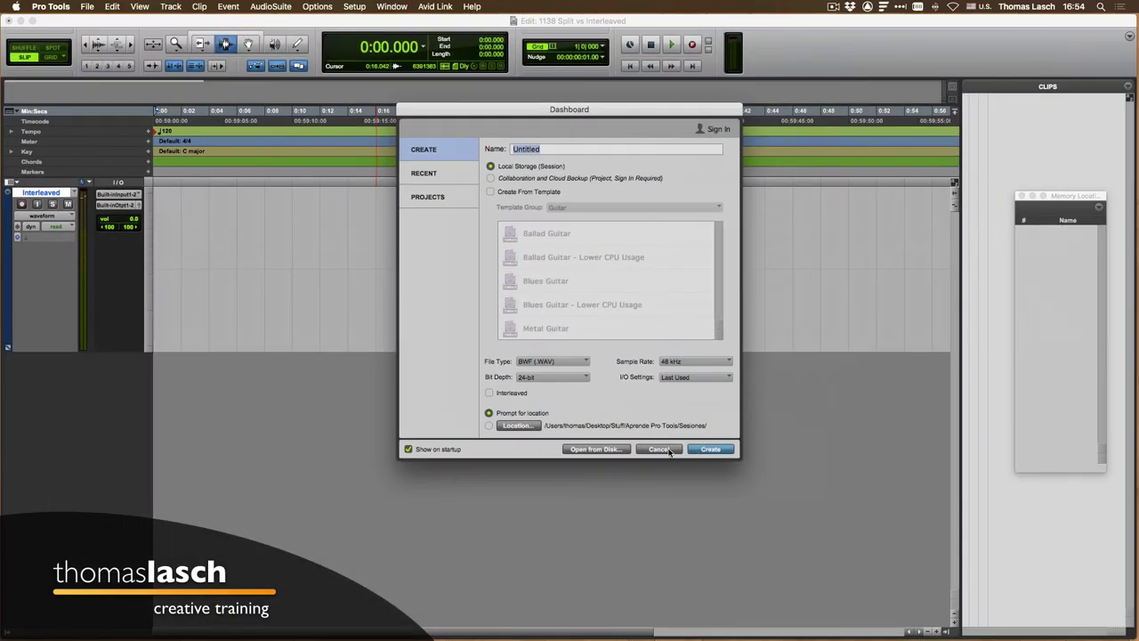
pyautogui.press('Escape')
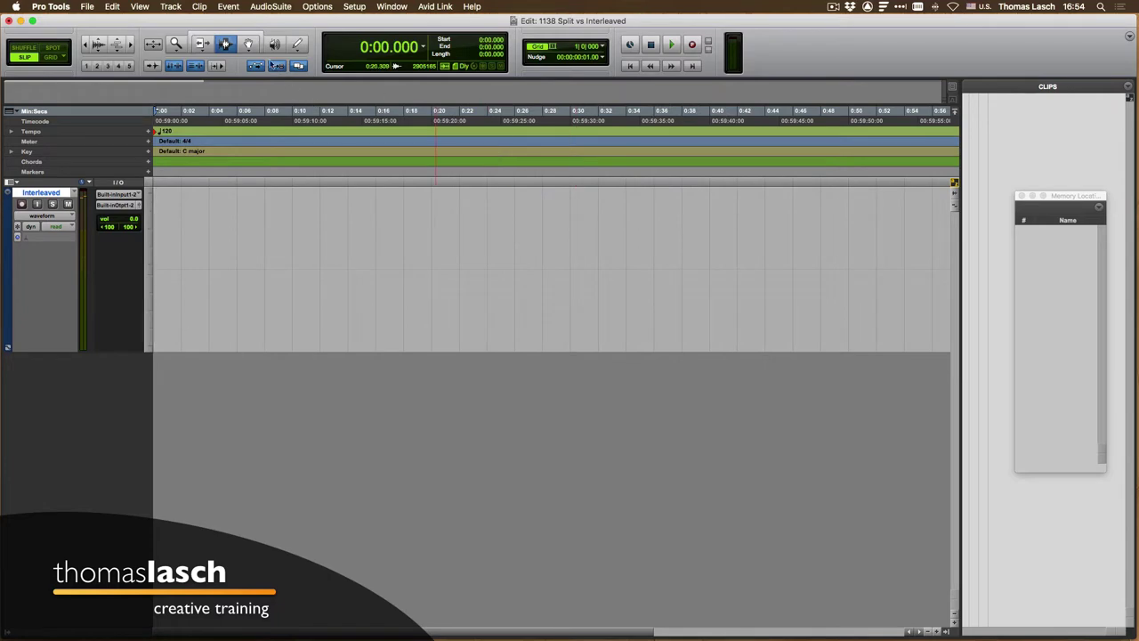
# Enable Interleaved audio files in the current session's setup and close the setup window.
pyautogui.click(354, 7)
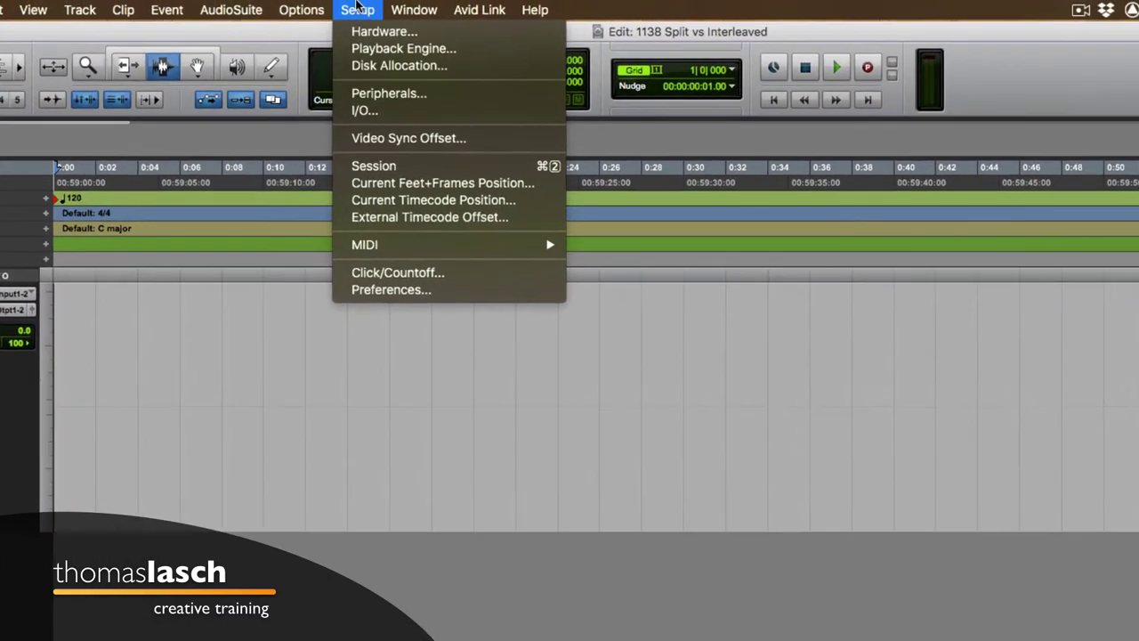
pyautogui.click(366, 132)
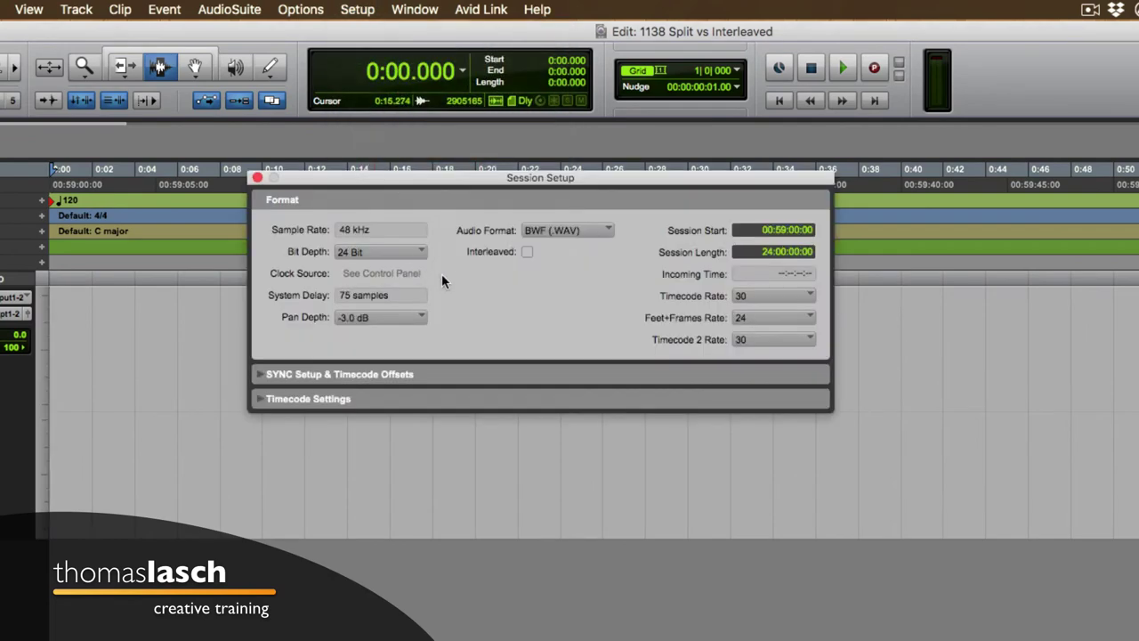
pyautogui.click(527, 252)
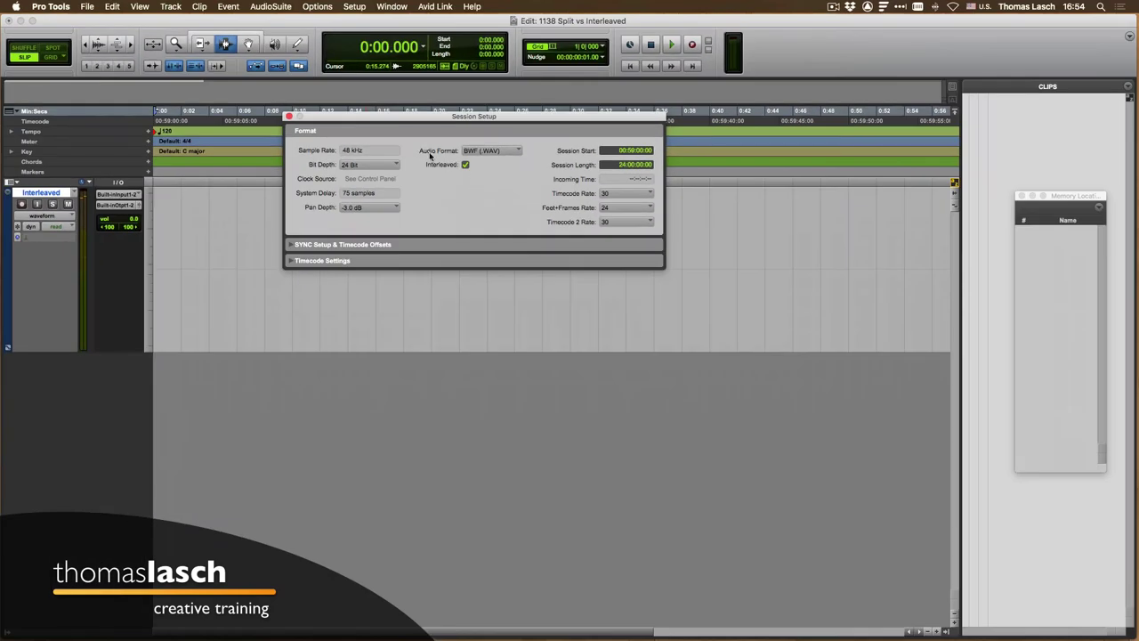
pyautogui.click(257, 177)
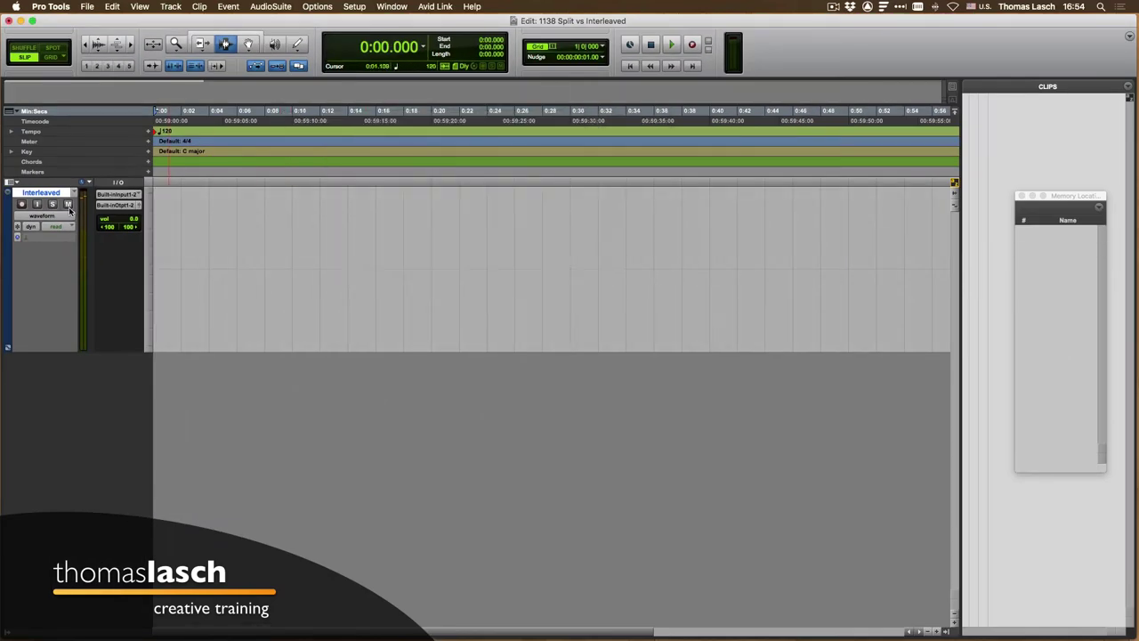
# Arm and mute the Interleaved track, and record a take of about 9.4 seconds from the session start.
pyautogui.click(22, 206)
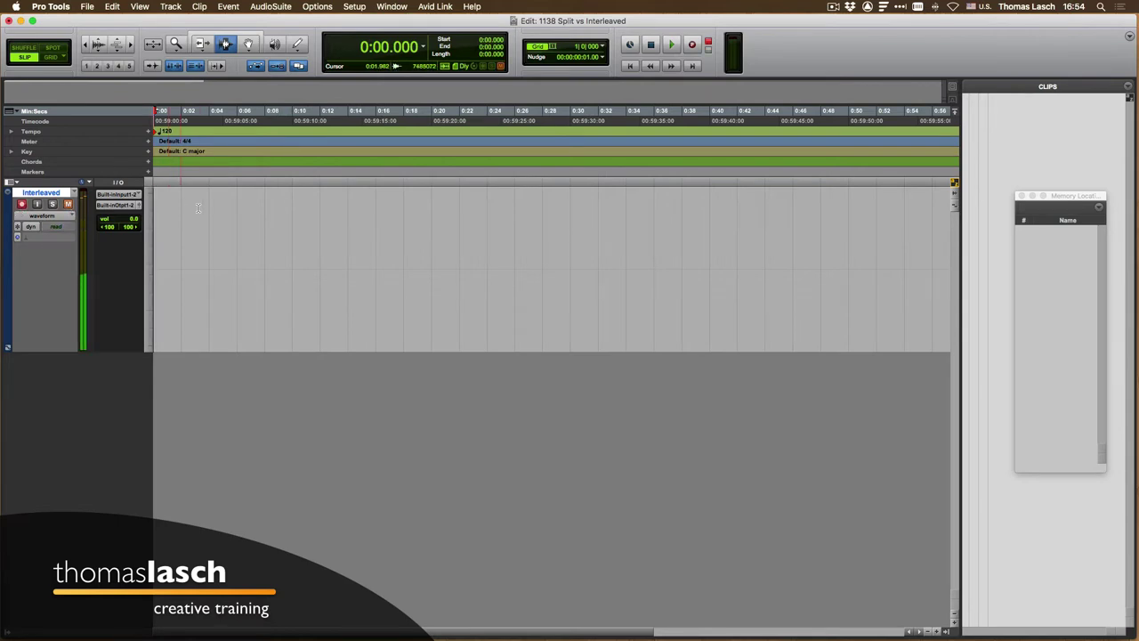
pyautogui.click(68, 204)
pyautogui.click(68, 204)
pyautogui.press('F12')
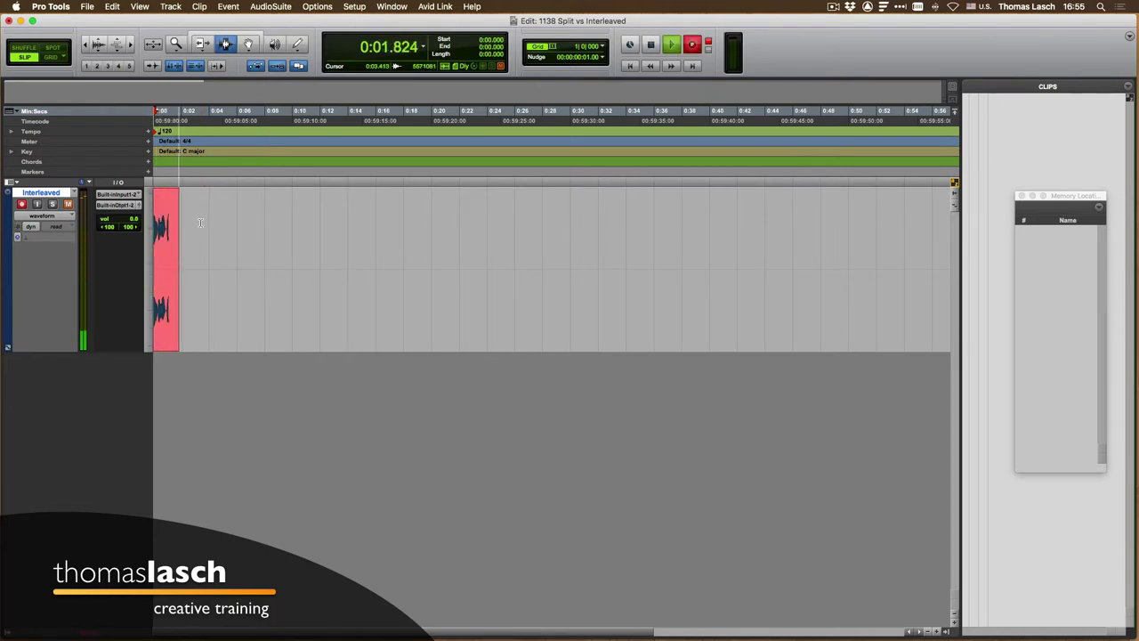
pyautogui.press('t')
pyautogui.press('t')
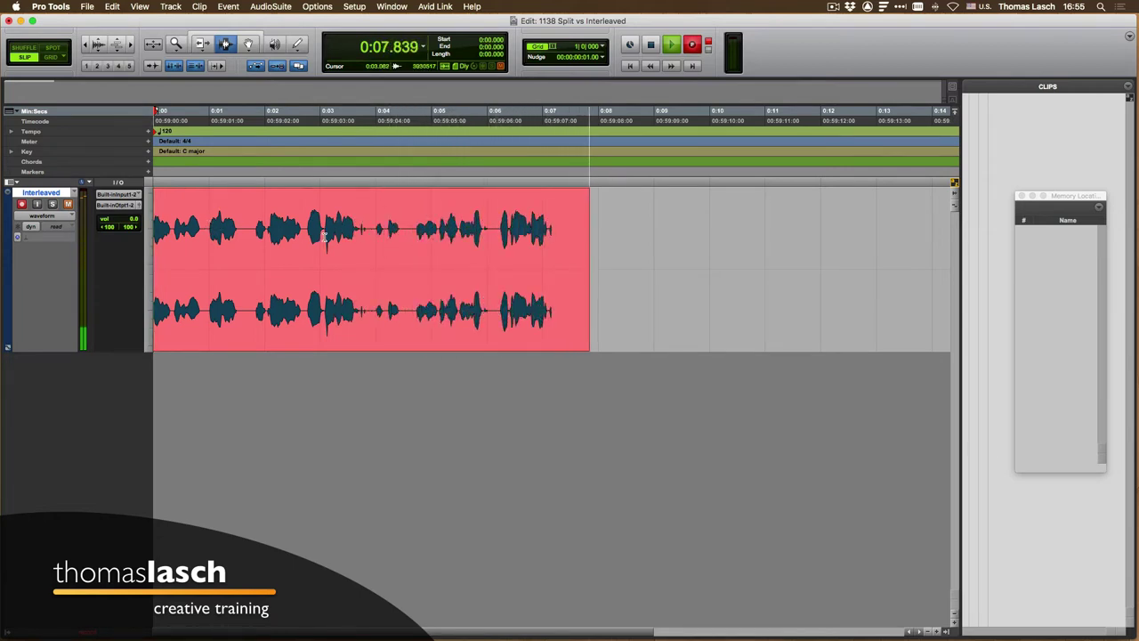
pyautogui.press('space')
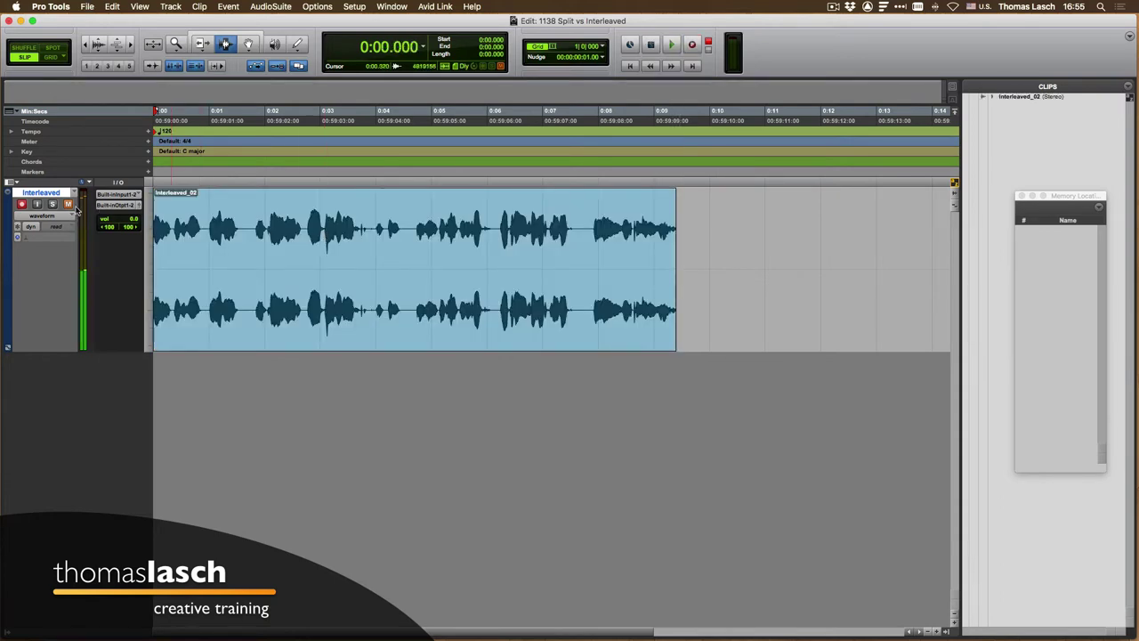
# Disable Interleaved audio files in the current session's setup and close the setup window.
pyautogui.click(354, 7)
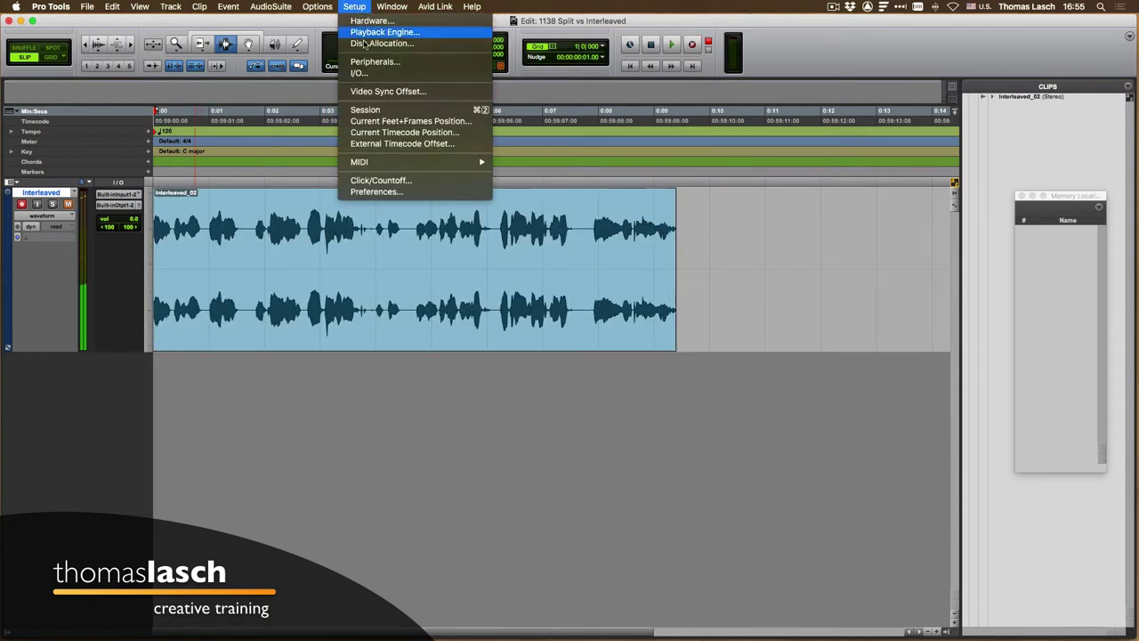
pyautogui.click(374, 110)
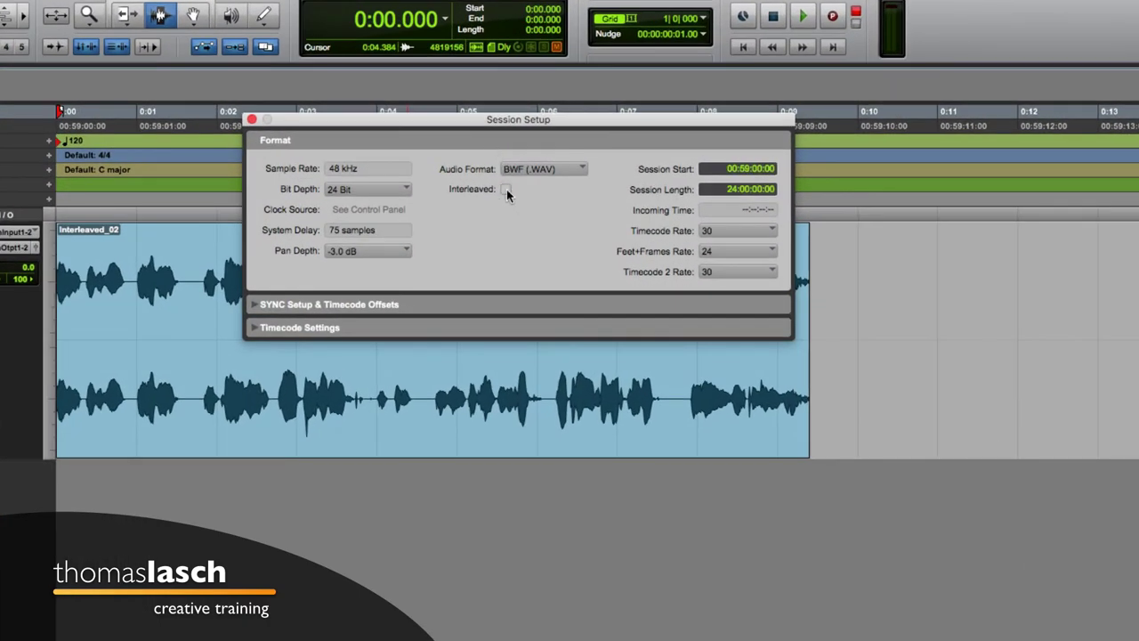
pyautogui.click(506, 190)
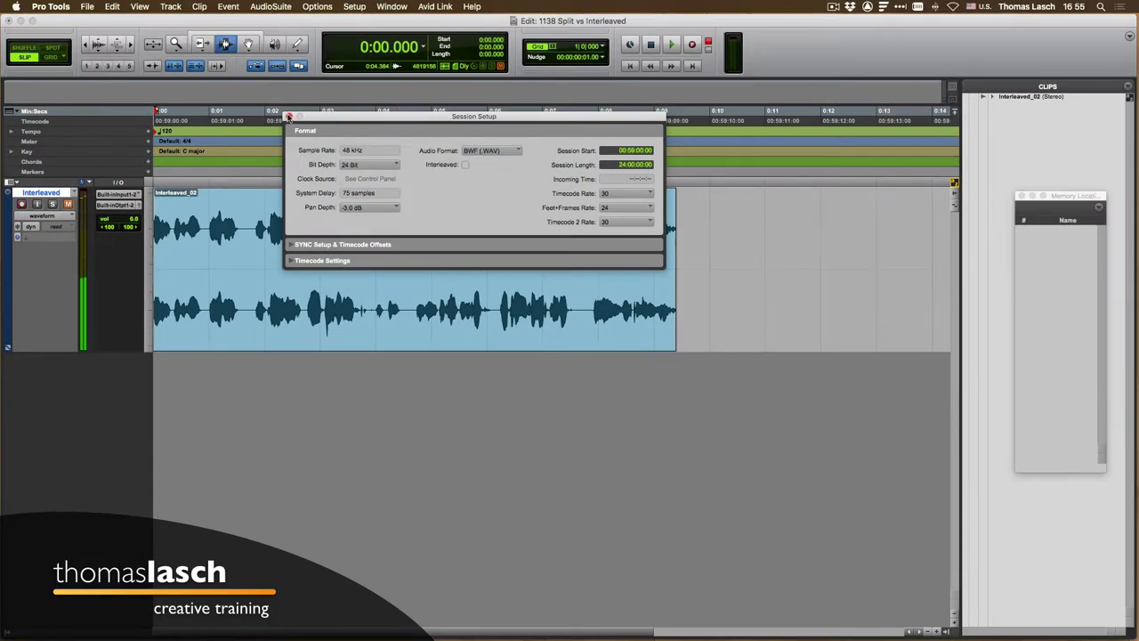
pyautogui.click(288, 117)
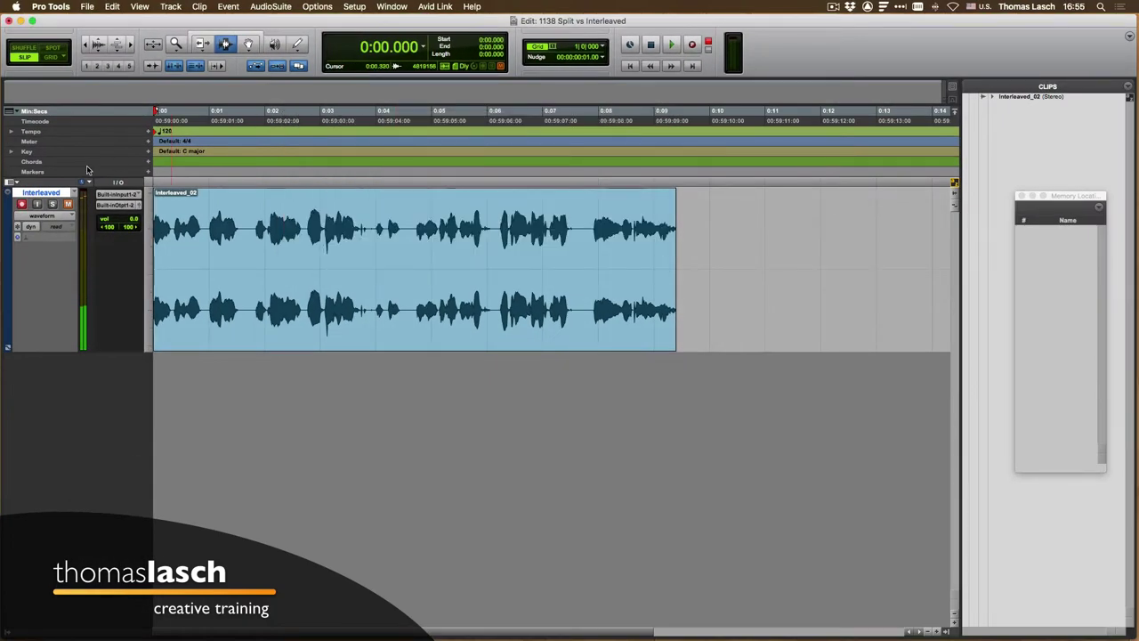
# Rename the Interleaved track as Split.
pyautogui.doubleClick(43, 193)
pyautogui.write('Split')
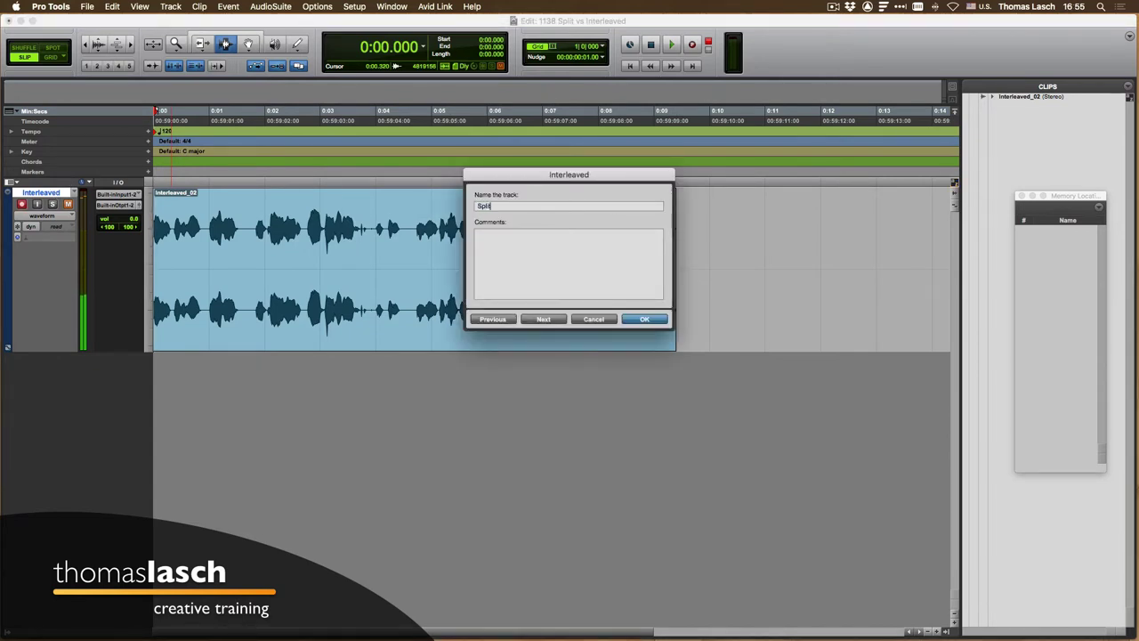
pyautogui.press('Return')
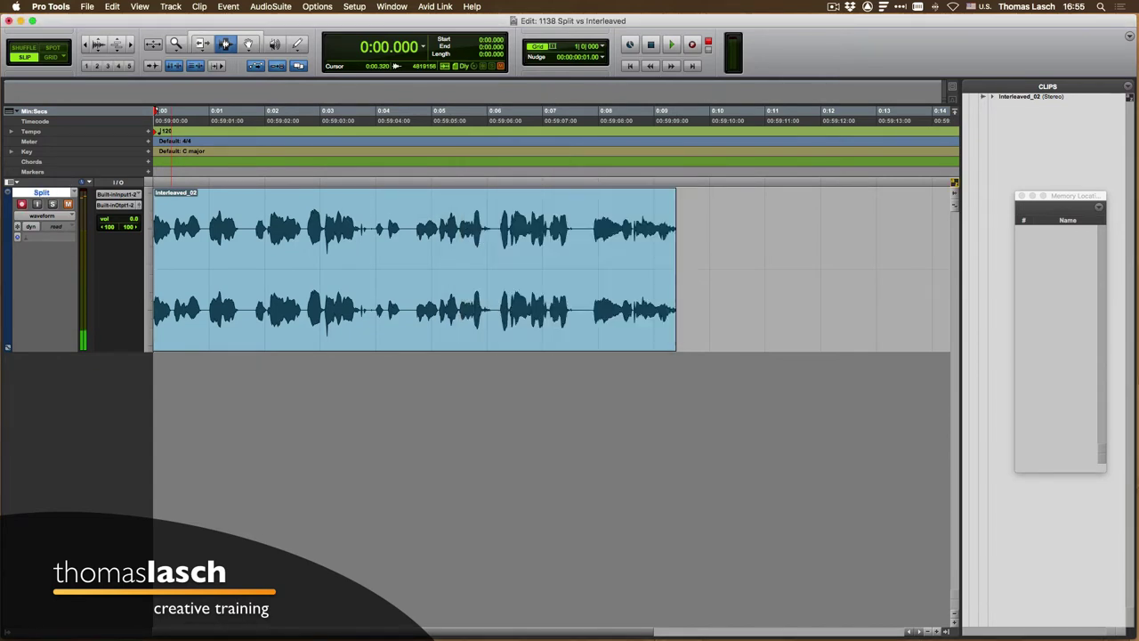
# Record a second take of about 13 seconds on the Split track, starting just after the first clip at 0:09.952, and unmute the track.
pyautogui.click(704, 222)
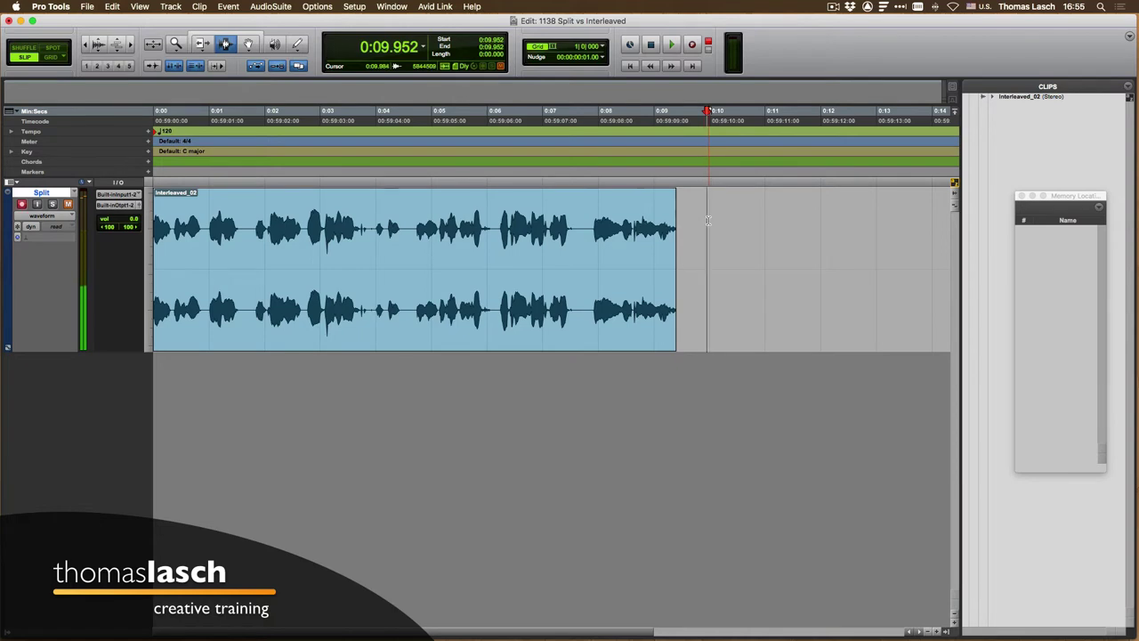
pyautogui.hscroll(5, 705, 221)
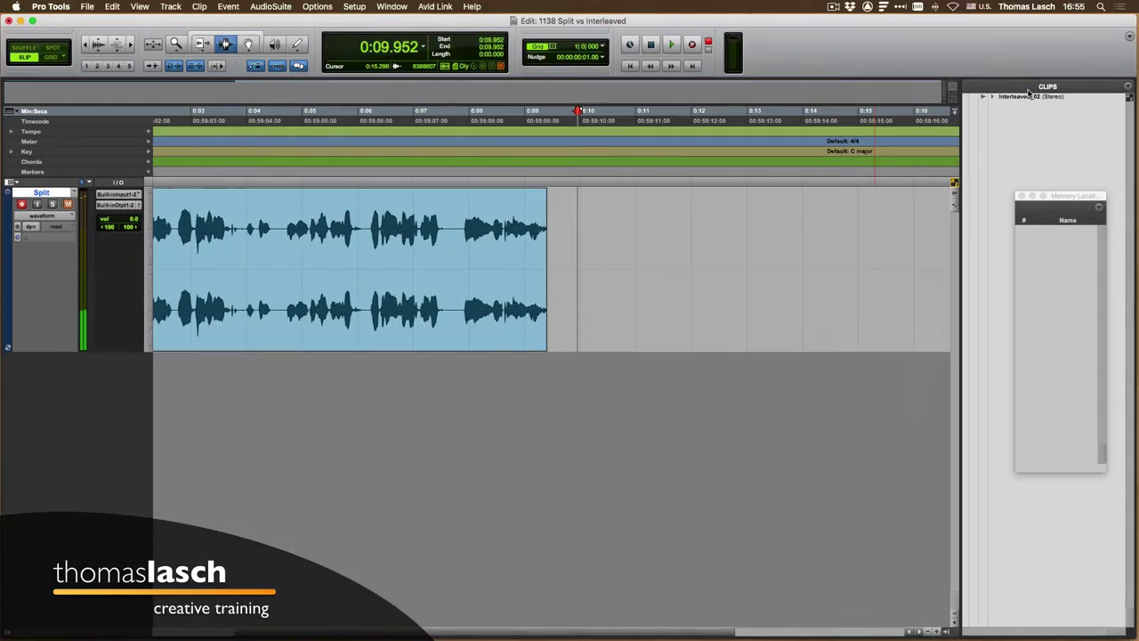
pyautogui.press('super+space')
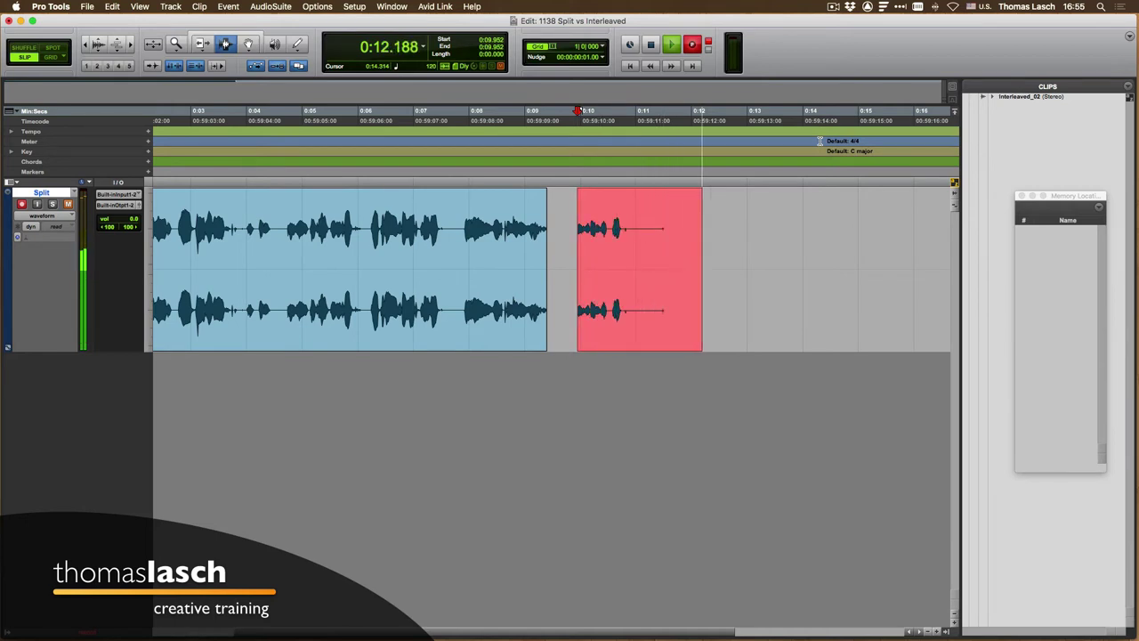
pyautogui.press('super+bracketleft')
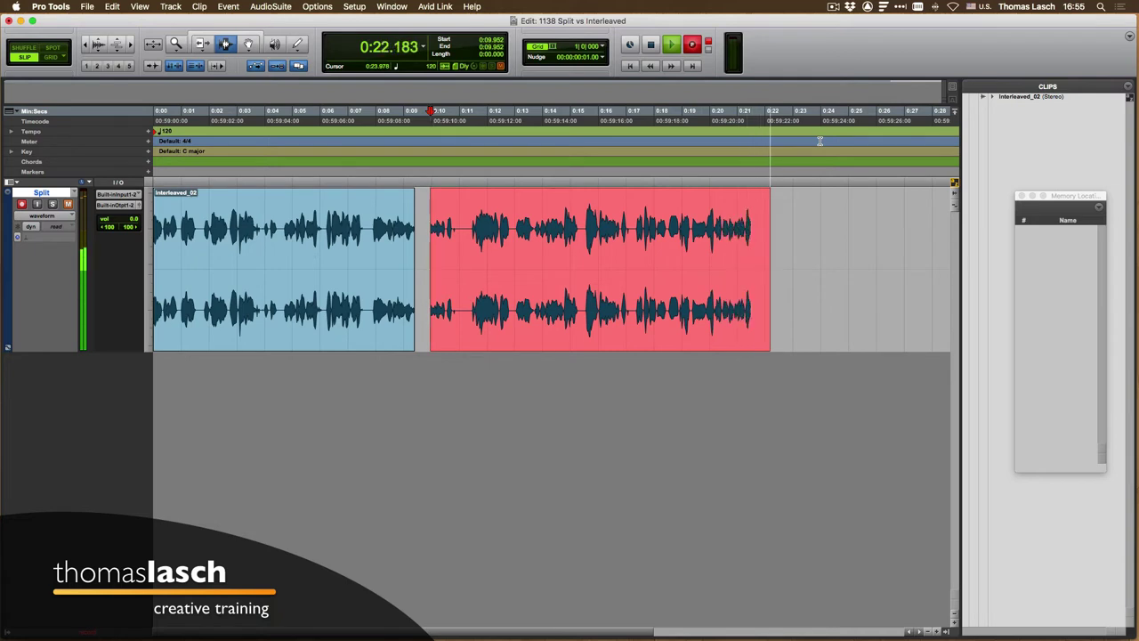
pyautogui.press('space')
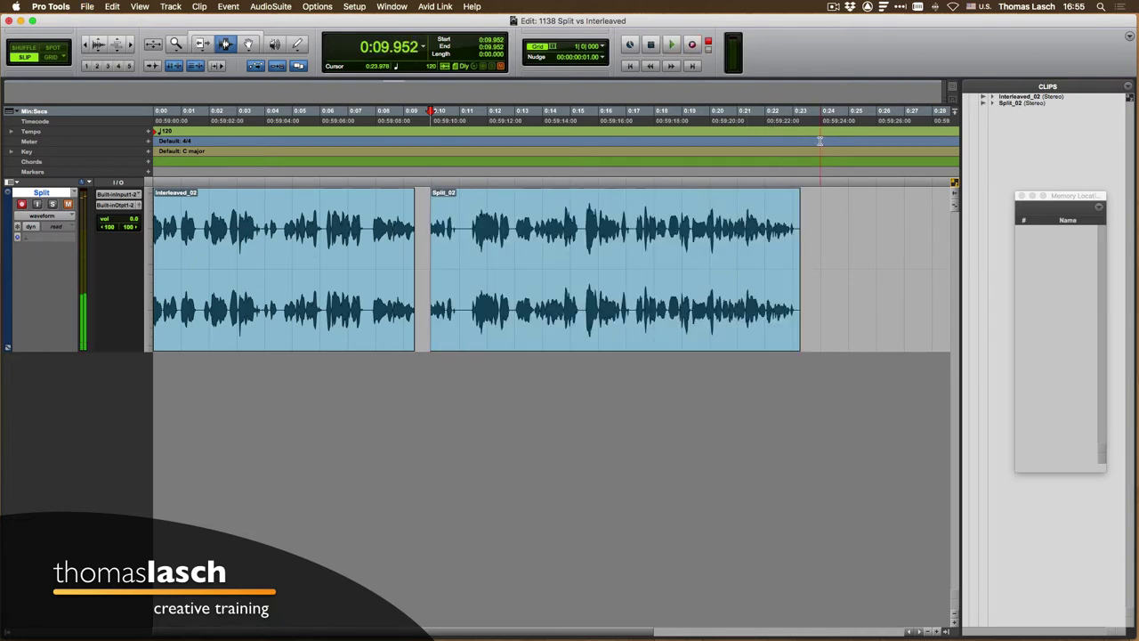
pyautogui.click(68, 205)
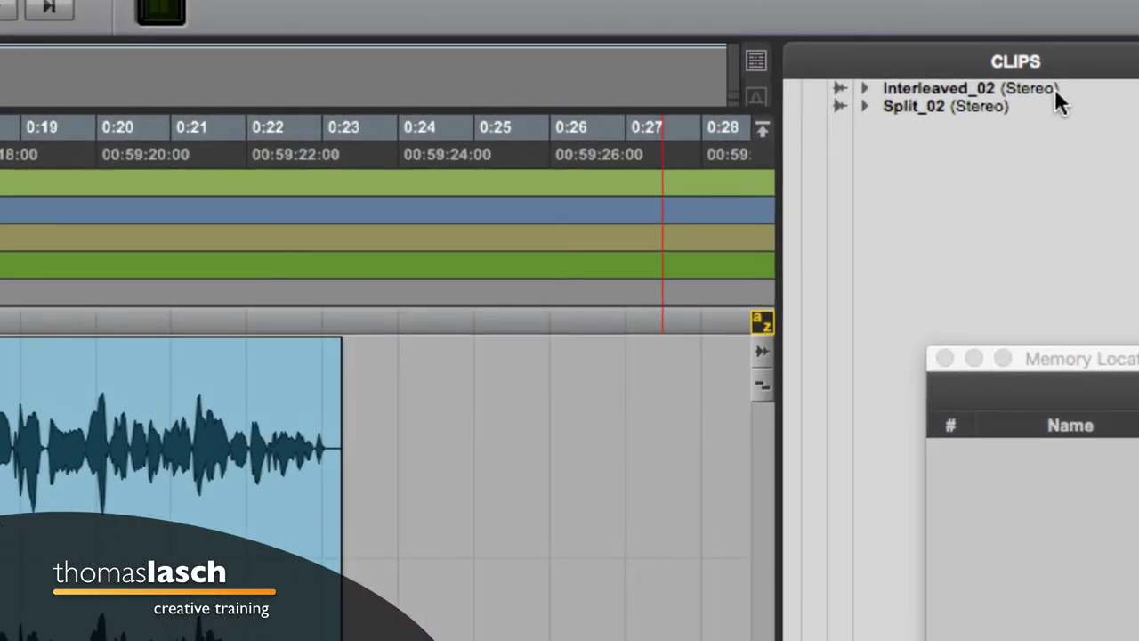
# Expand Interleaved_02 and Split_02 in the clip list and select each one to compare their channels.
pyautogui.click(864, 88)
pyautogui.click(865, 141)
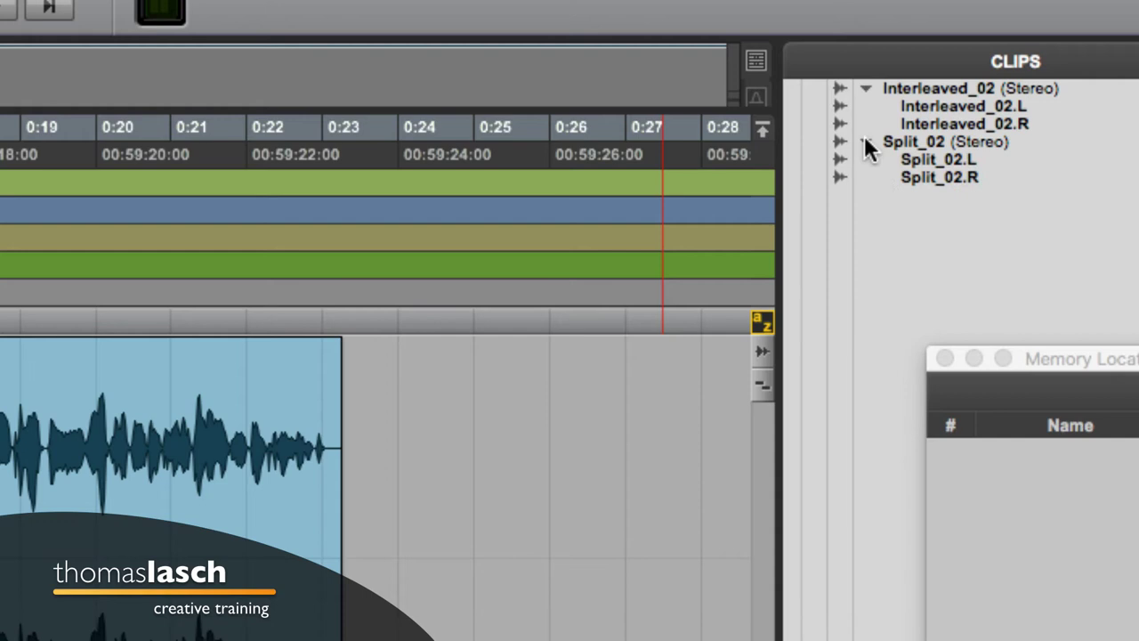
pyautogui.click(926, 148)
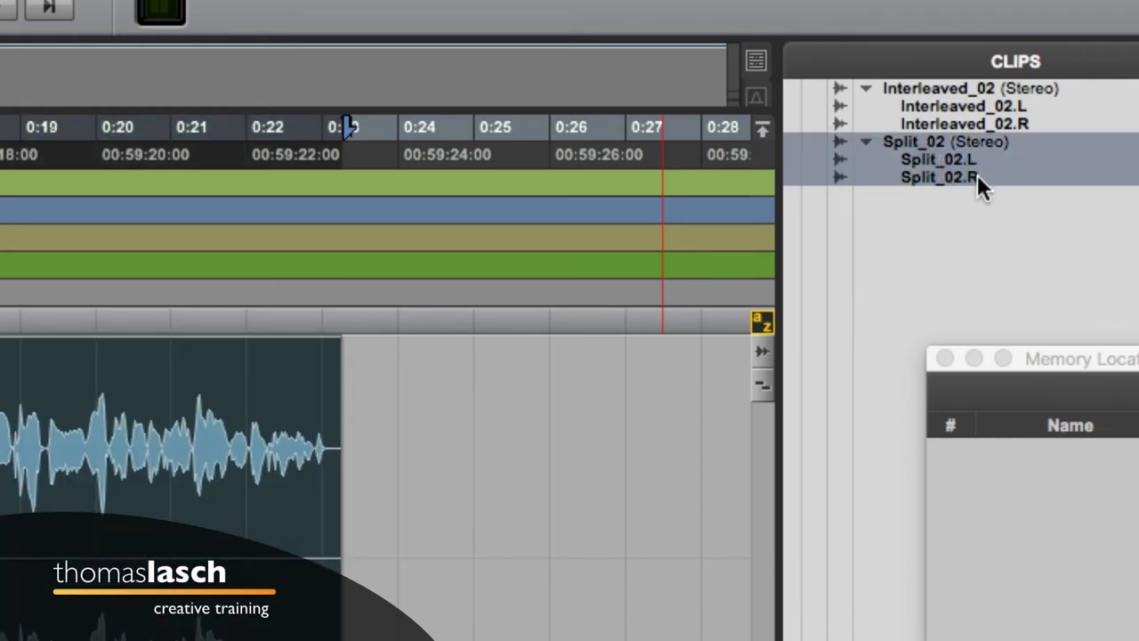
pyautogui.click(979, 93)
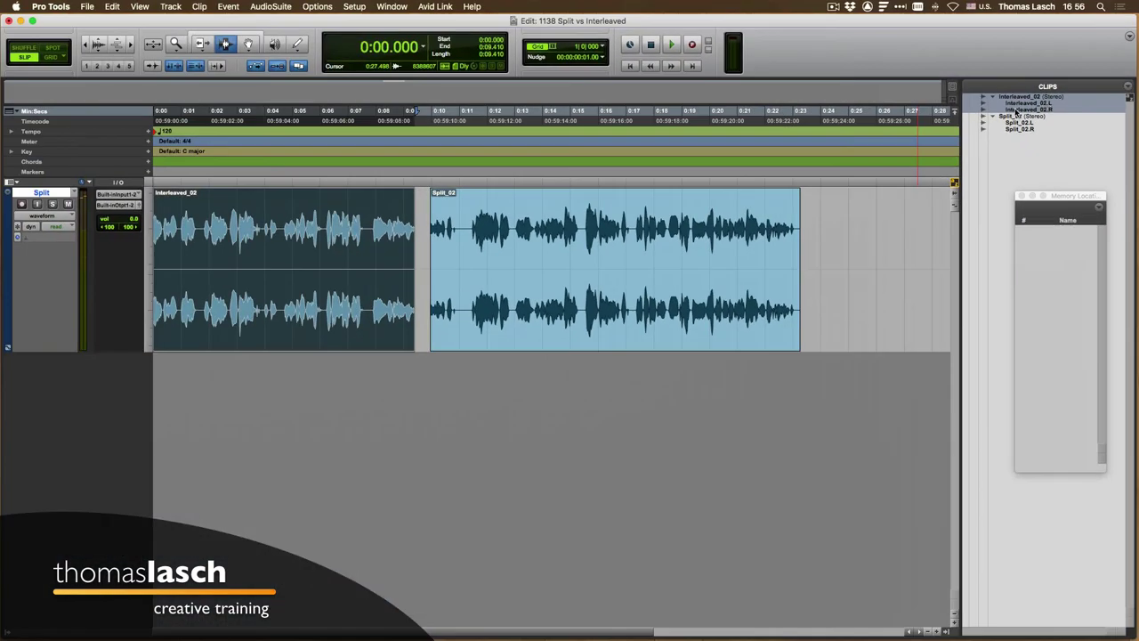
# Switch to Finder, open the session folder "1138 Split vs Interleaved" on the desktop and expand its Audio Files folder.
pyautogui.press('F11')
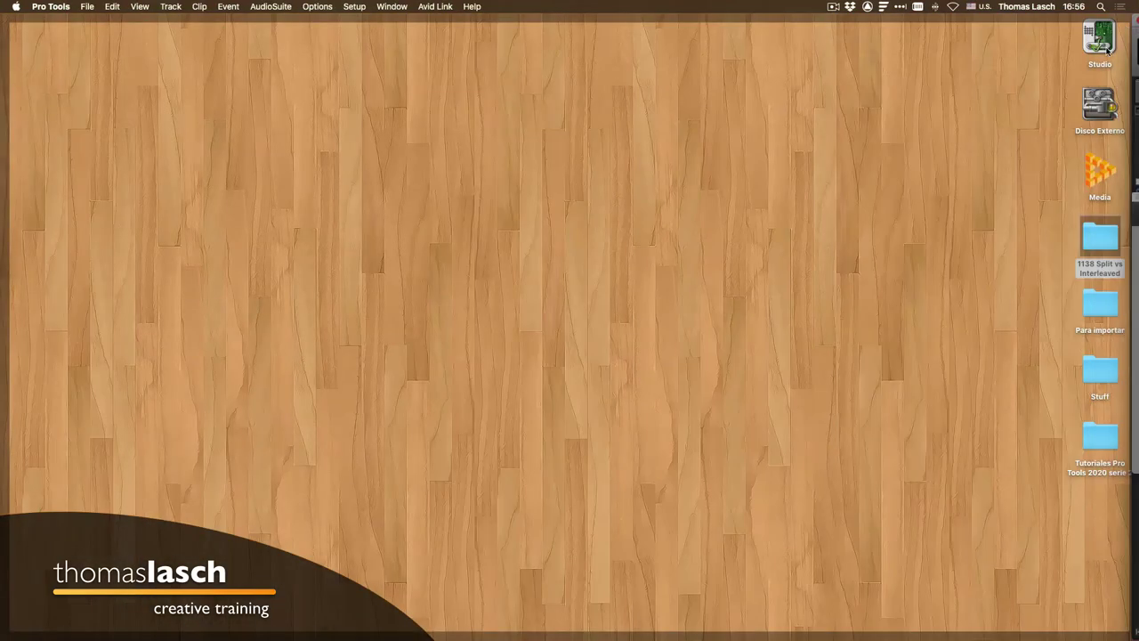
pyautogui.click(1100, 244)
pyautogui.press('super+o')
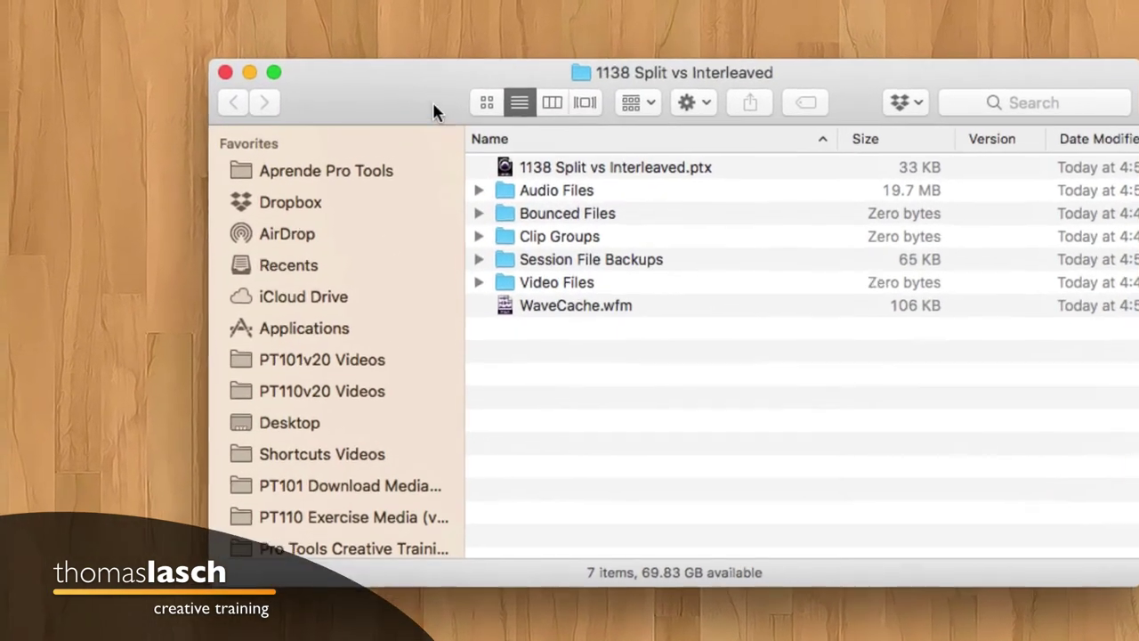
pyautogui.click(479, 189)
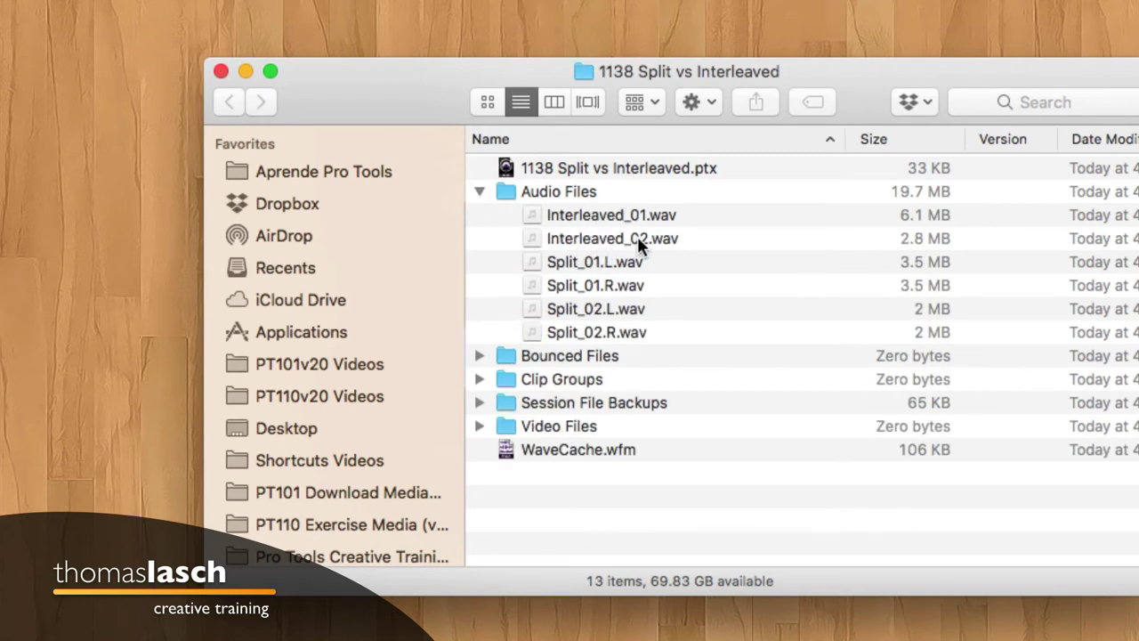
# Compare the interleaved WAV files with the separate left and right Split WAV files in the Audio Files folder.
pyautogui.click(573, 216)
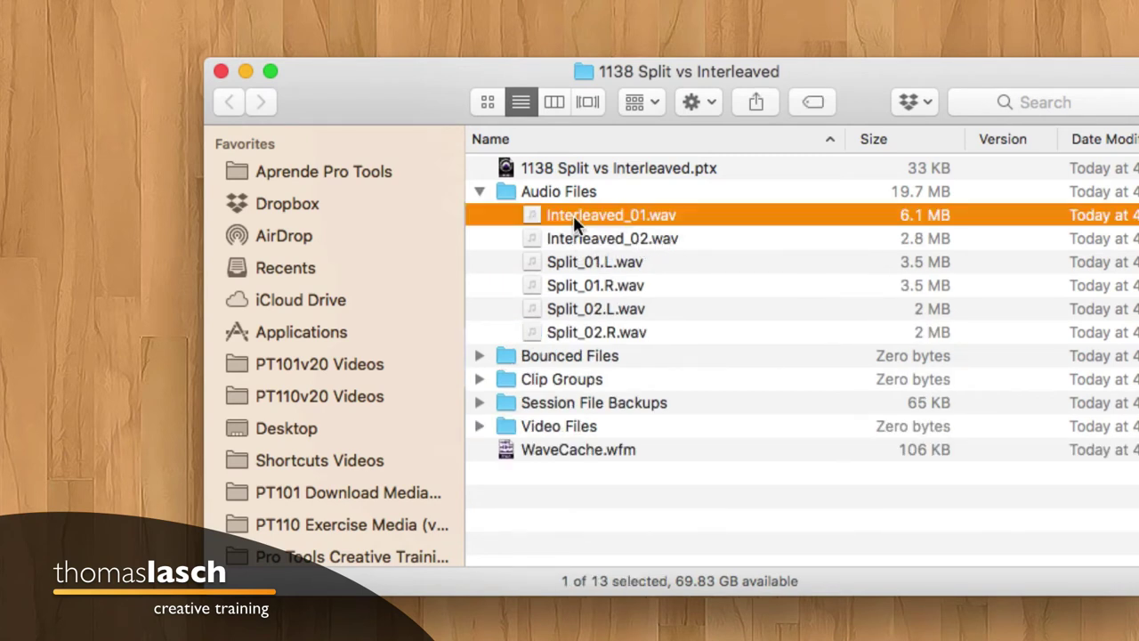
pyautogui.click(573, 239)
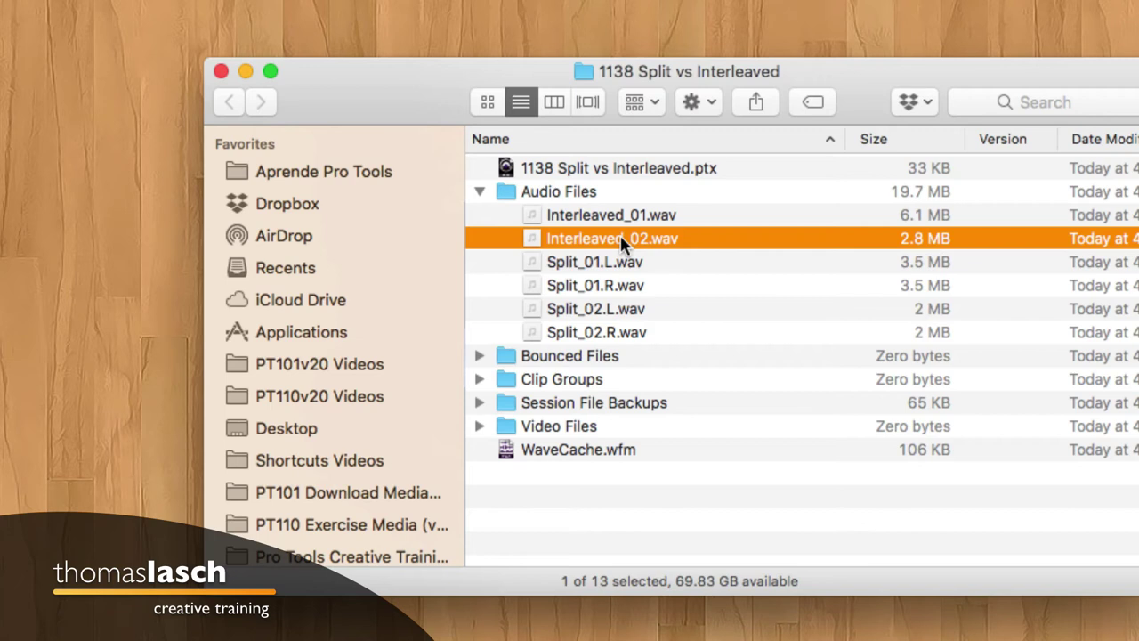
pyautogui.click(595, 260)
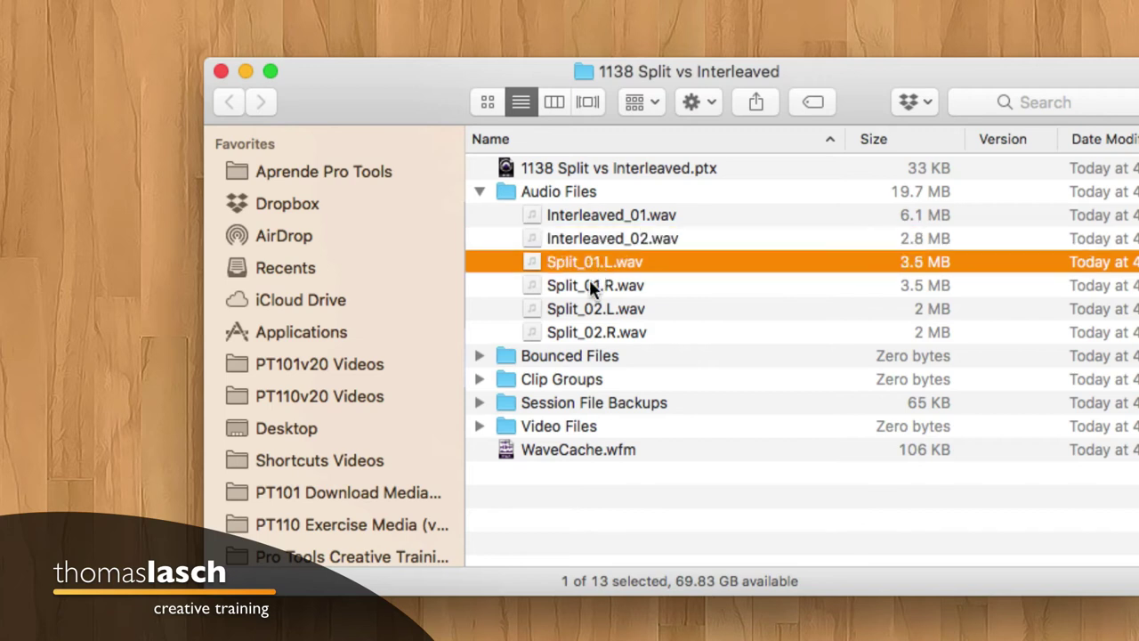
pyautogui.click(589, 281)
pyautogui.click(589, 269)
pyautogui.click(589, 292)
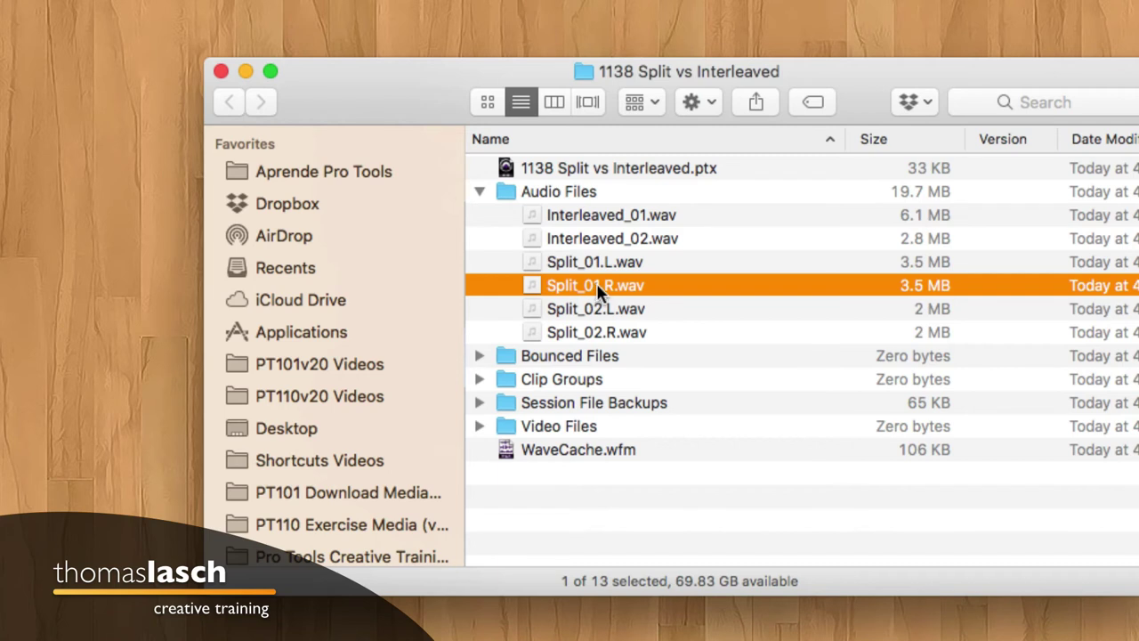
pyautogui.click(597, 309)
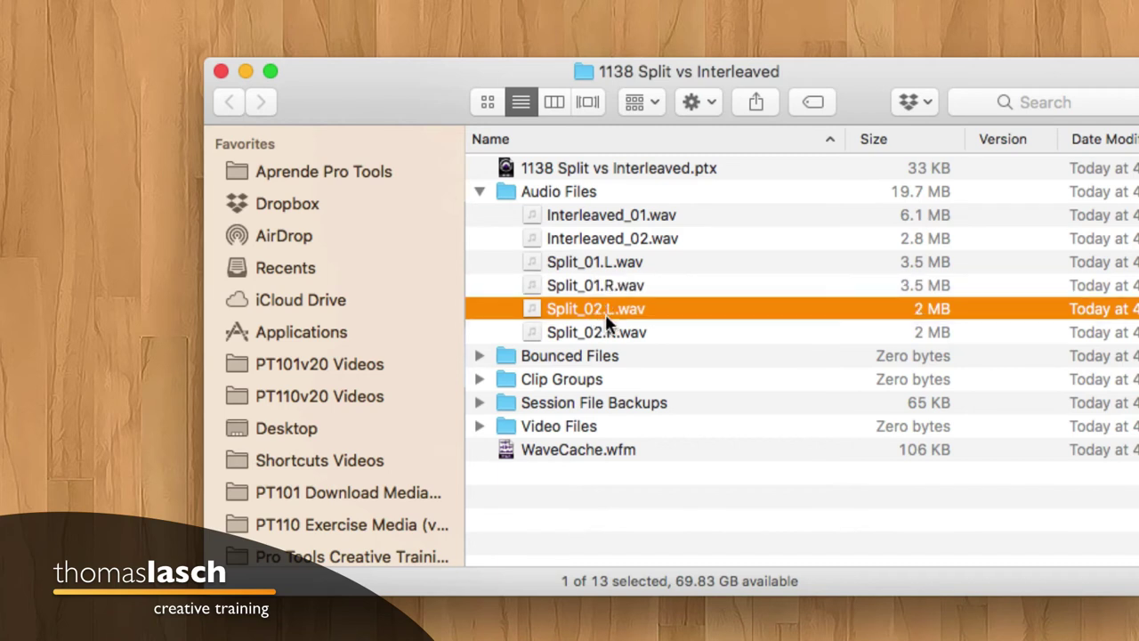
pyautogui.click(603, 331)
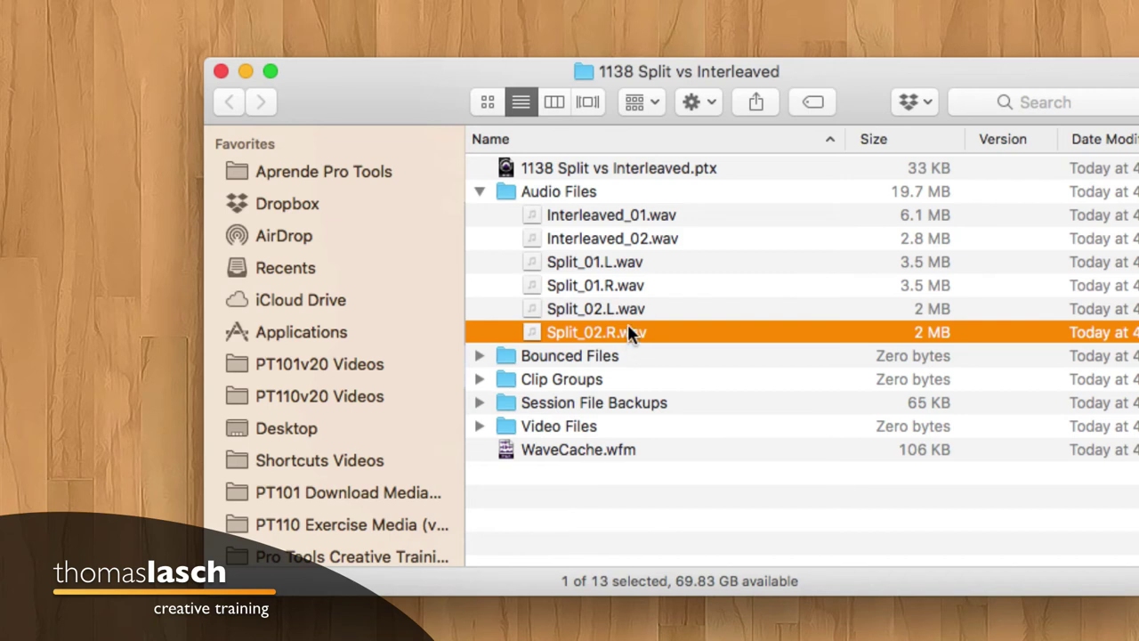
pyautogui.click(597, 217)
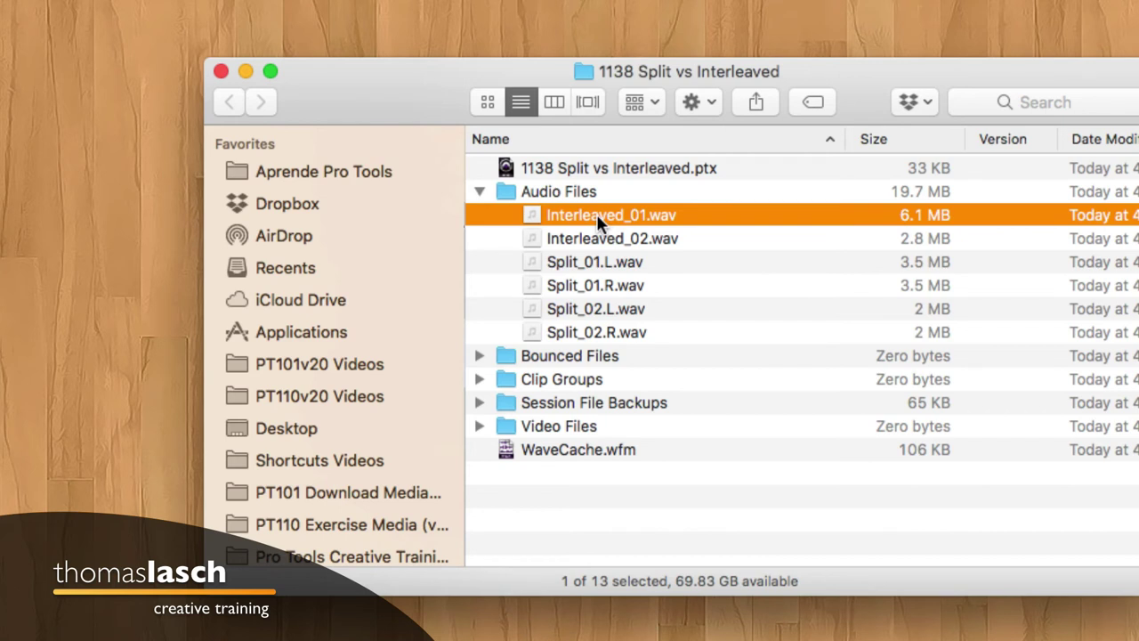
pyautogui.click(588, 258)
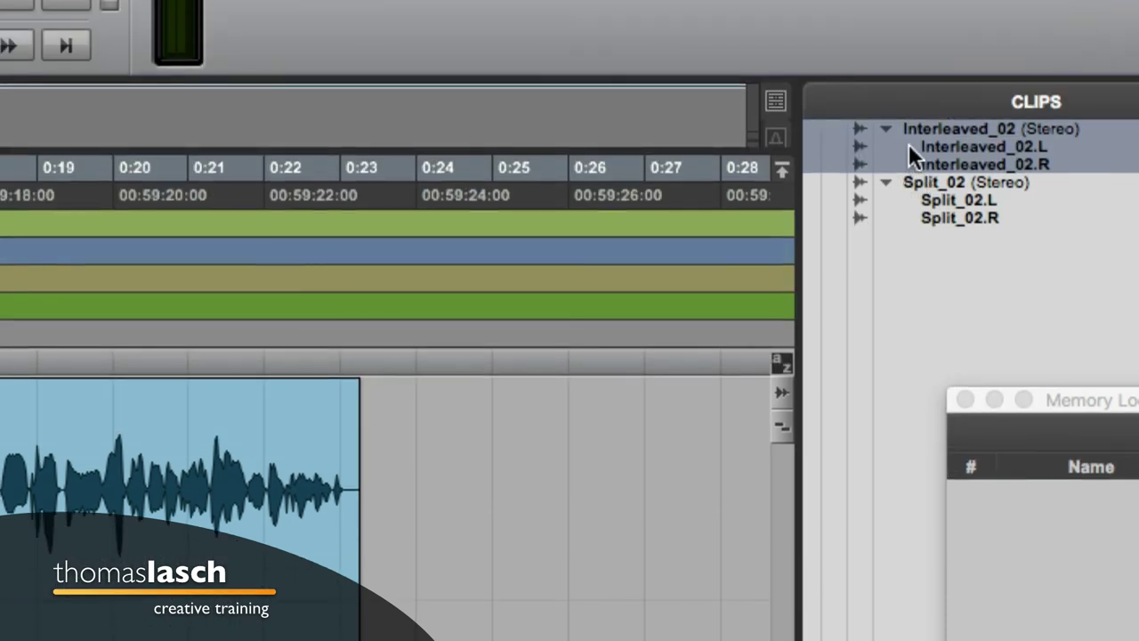
# Switch back to Pro Tools and collapse the channels of Interleaved_02 and Split_02 in the clip list.
pyautogui.click(887, 129)
pyautogui.click(887, 129)
pyautogui.click(887, 180)
pyautogui.click(885, 129)
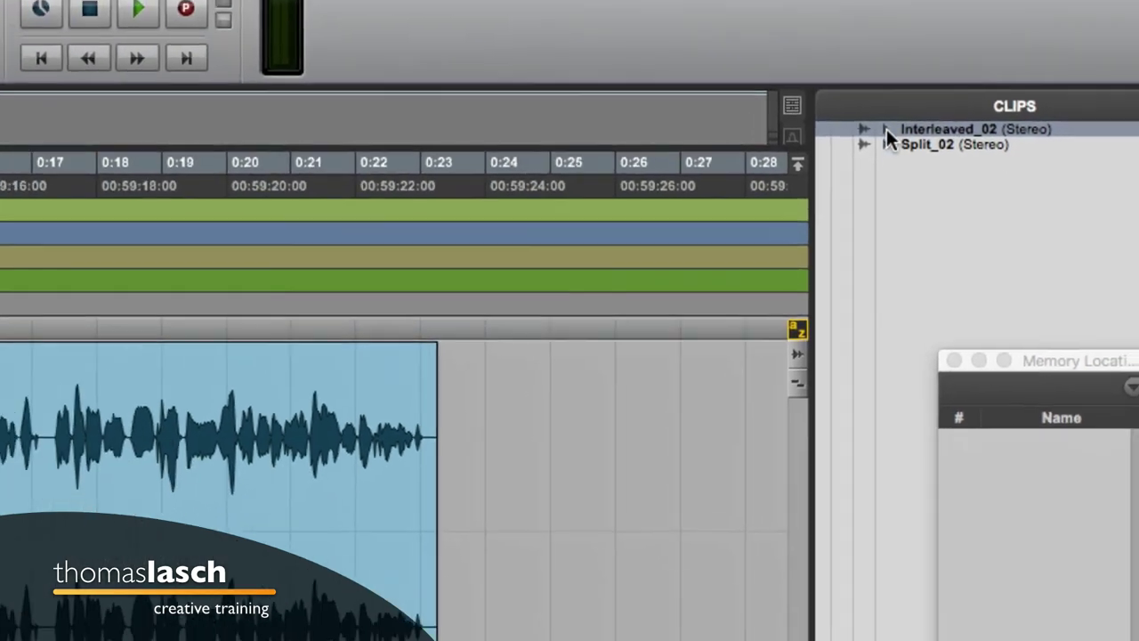